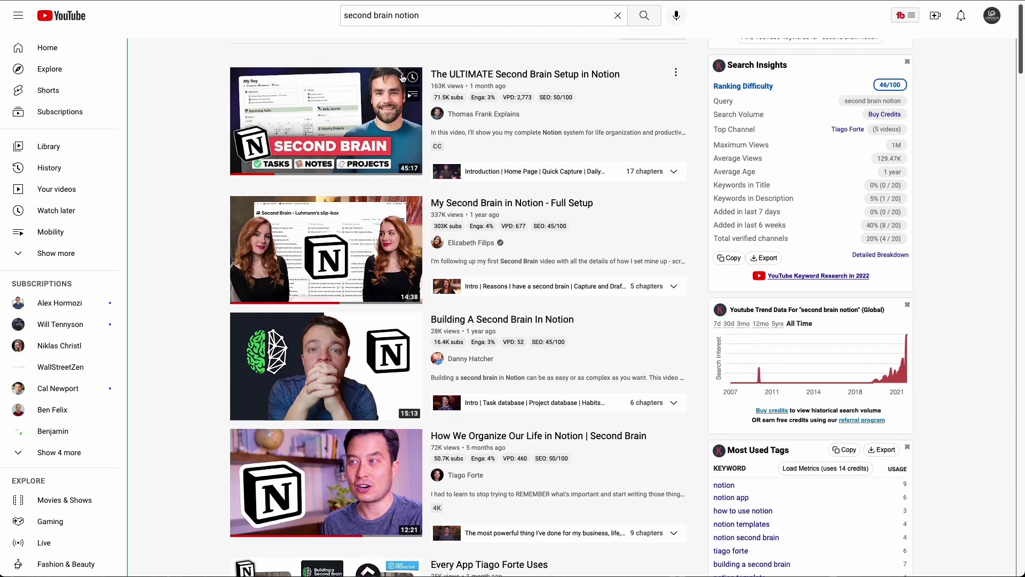
# Scroll through the Dashboard's weekly task, goals and notes lists
pyautogui.scroll(-3, 379, 239)
pyautogui.scroll(-2, 379, 239)
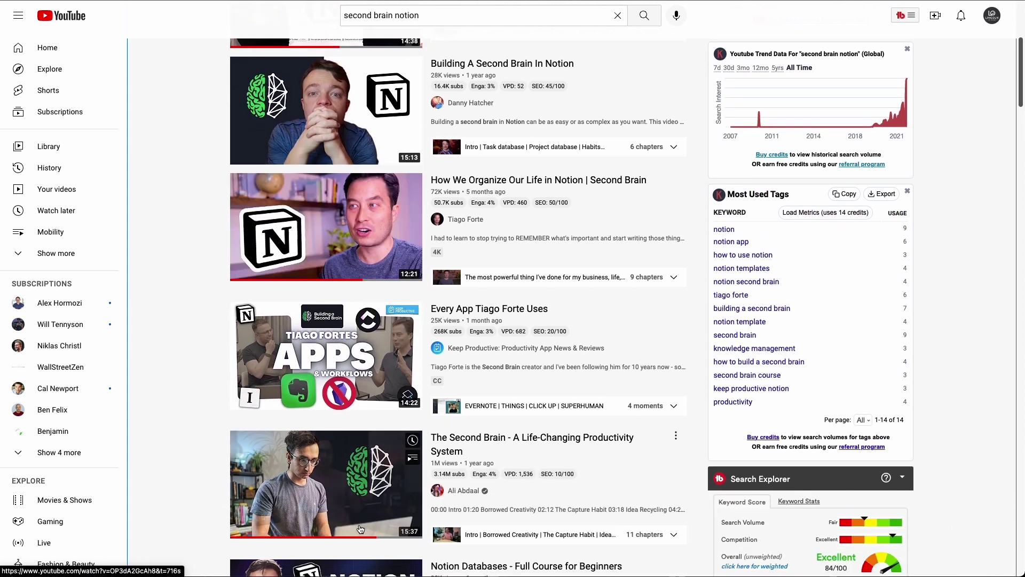
pyautogui.scroll(-5, 370, 312)
pyautogui.scroll(-5, 370, 312)
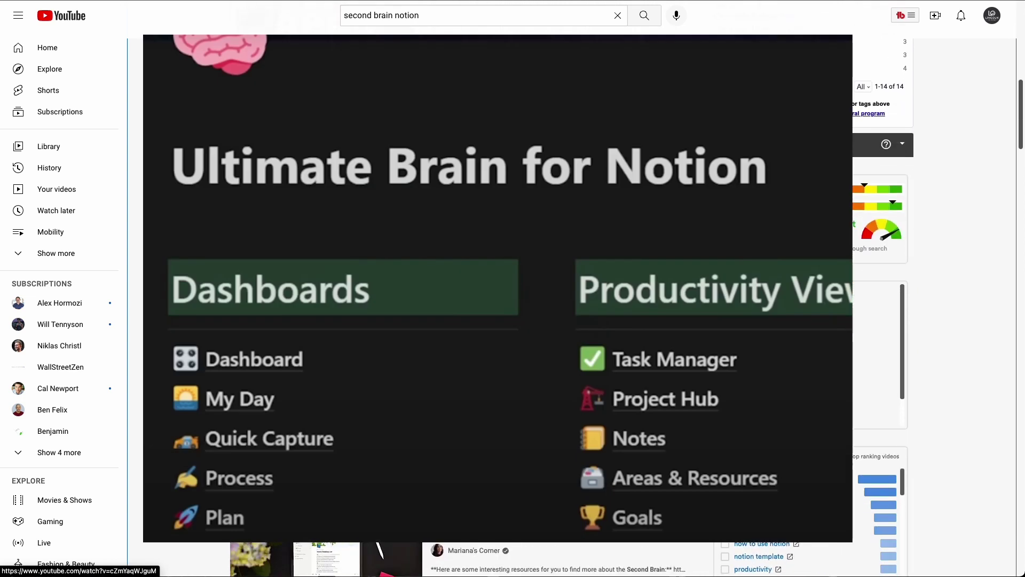
pyautogui.scroll(2, 370, 312)
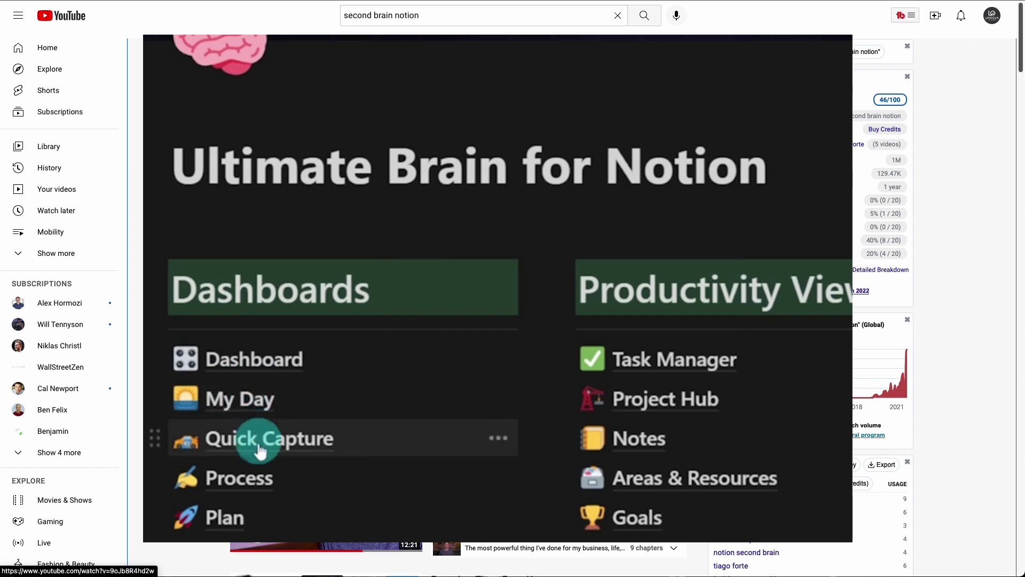
pyautogui.scroll(-1, 370, 312)
pyautogui.scroll(-1, 370, 312)
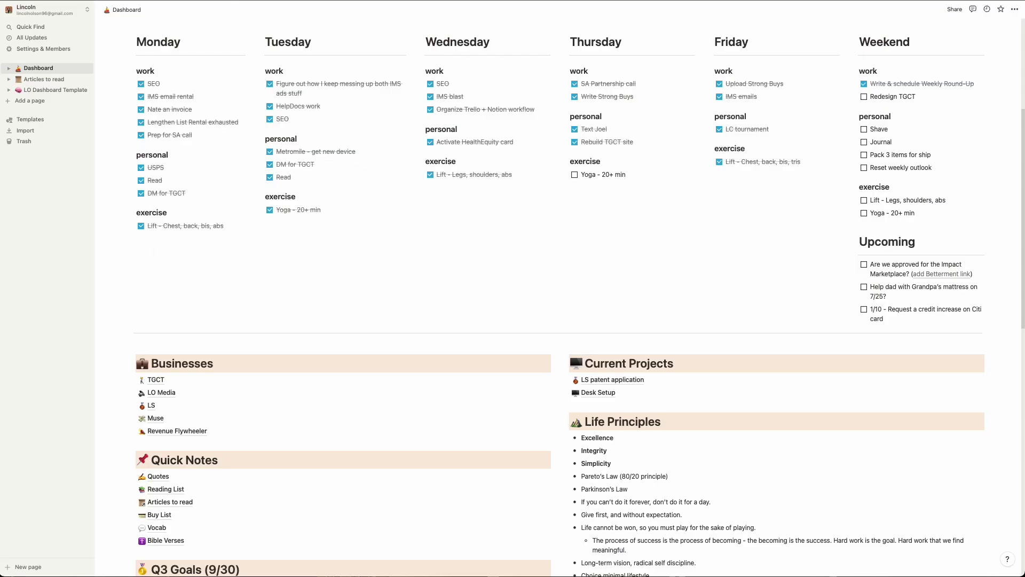
pyautogui.scroll(5, 523, 188)
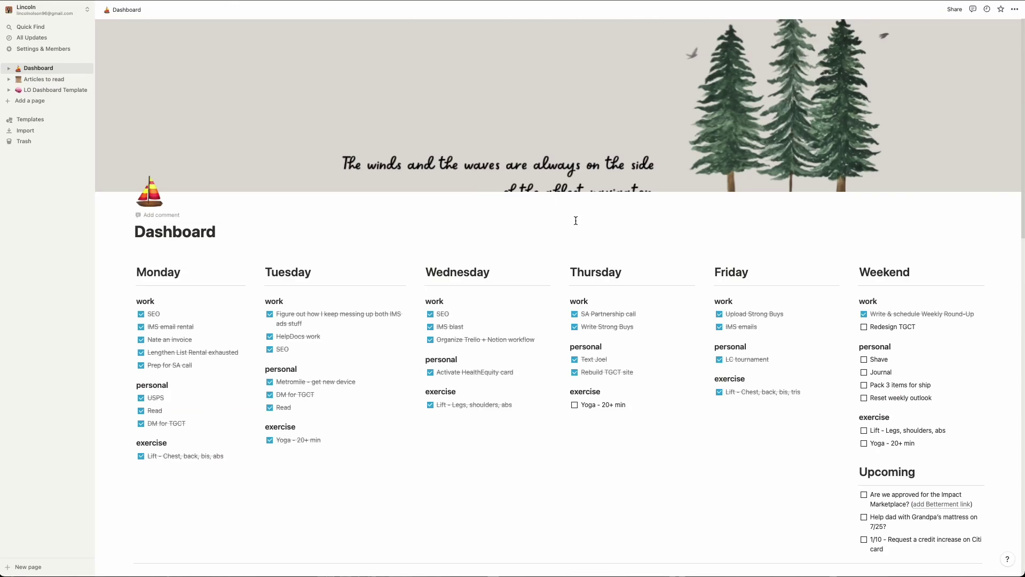
pyautogui.scroll(-3, 576, 221)
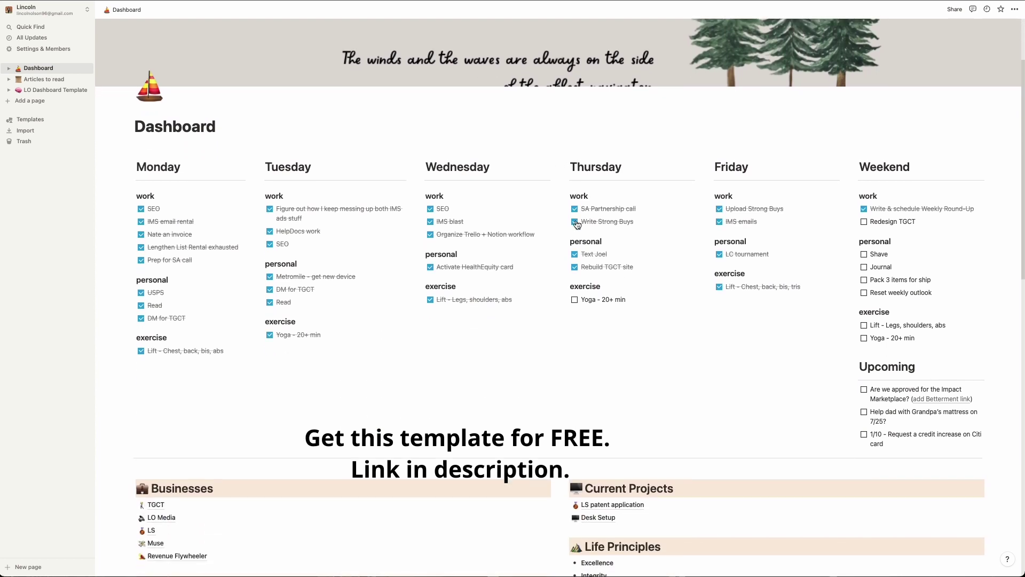
pyautogui.scroll(-6, 577, 224)
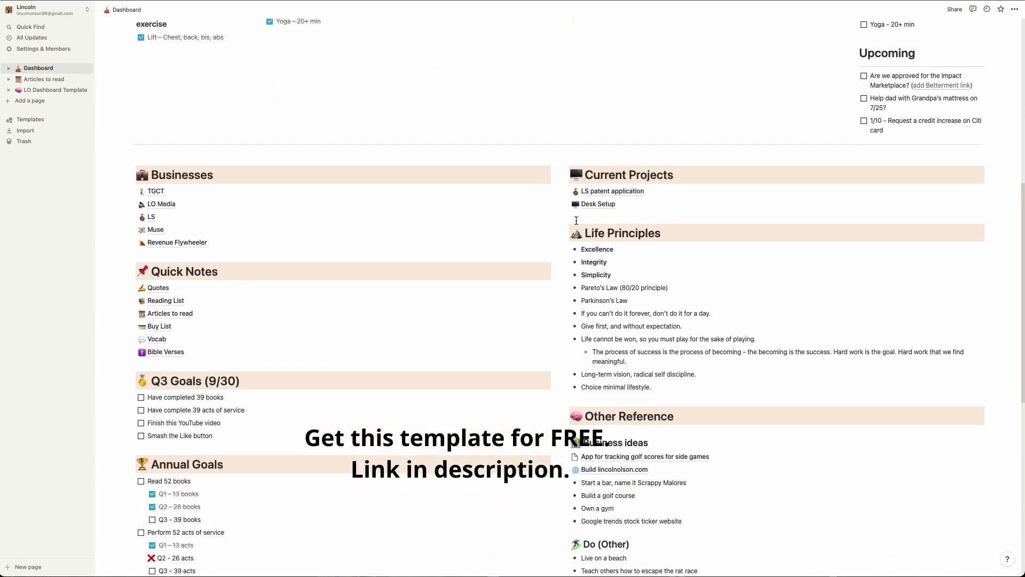
pyautogui.scroll(-5, 576, 221)
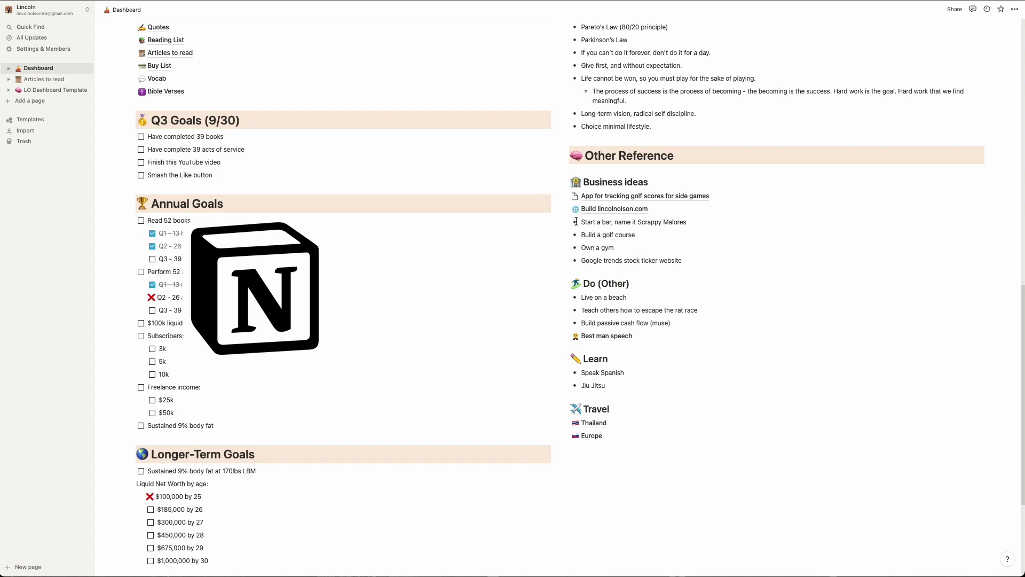
pyautogui.scroll(14, 575, 221)
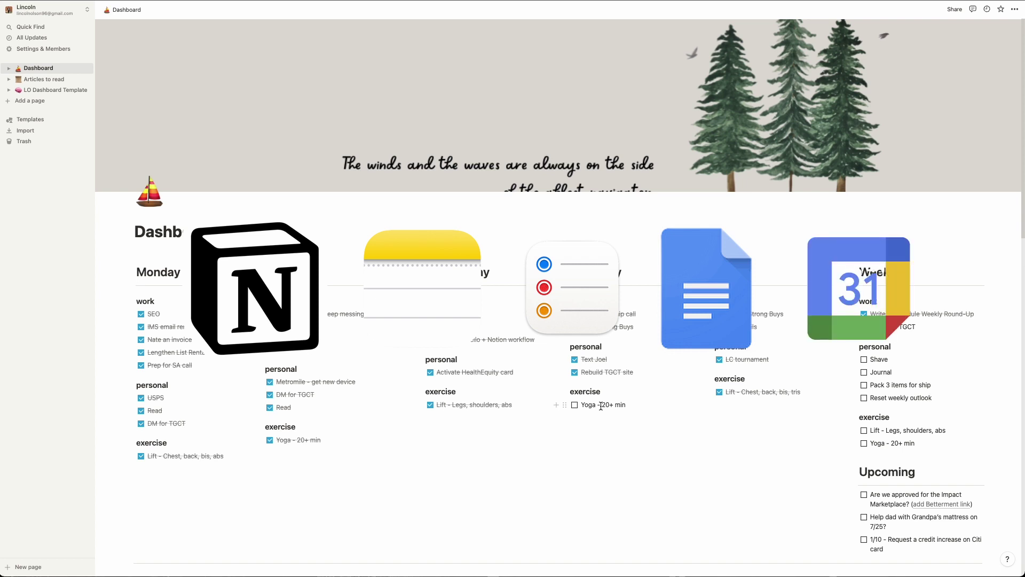
pyautogui.scroll(-6, 560, 462)
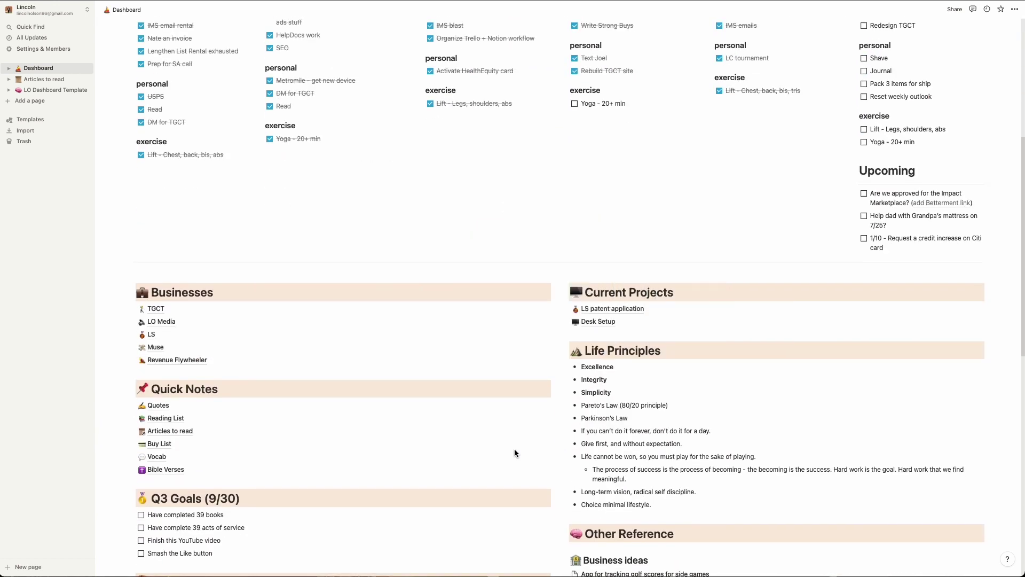
# Glance at Articles to read, return to the Dashboard and expand its sub-pages
pyautogui.click(43, 79)
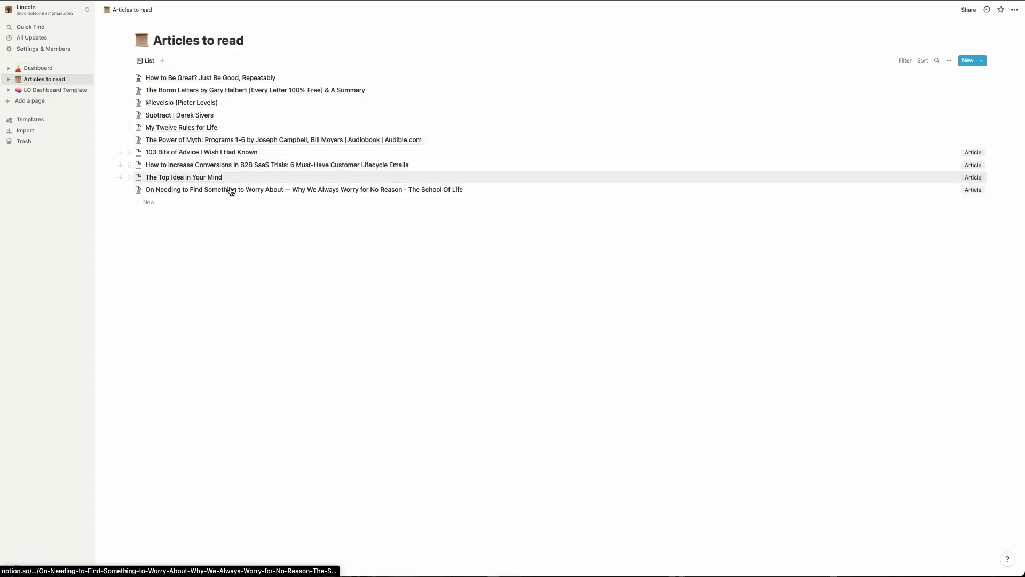
pyautogui.click(42, 69)
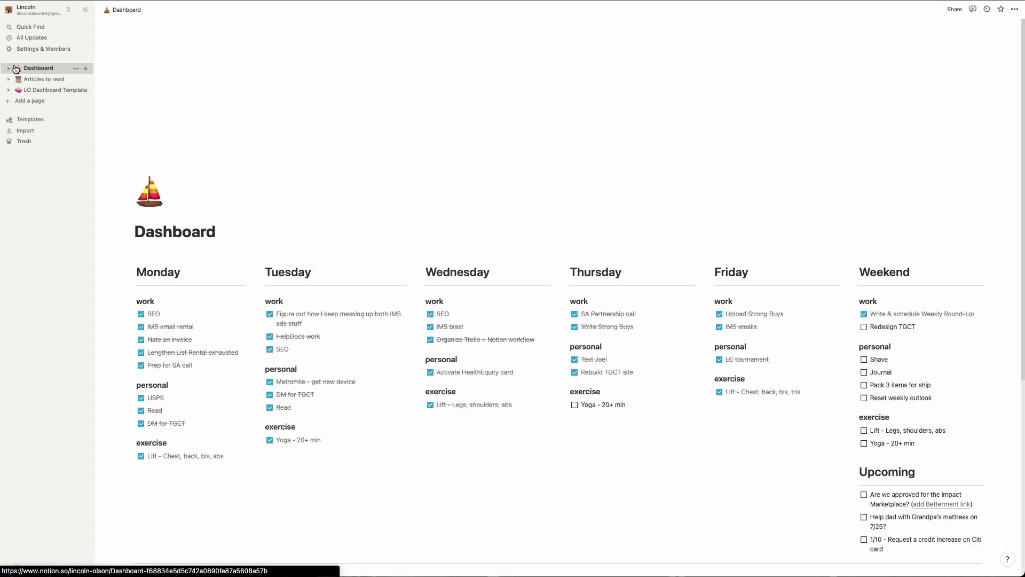
pyautogui.click(7, 69)
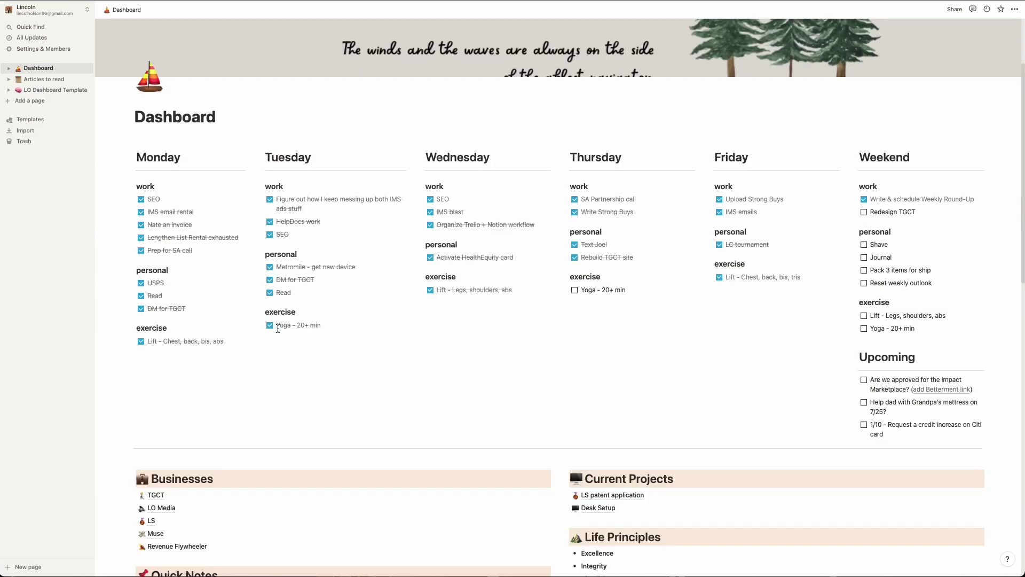
# Add a 'Smash the Like button' to-do under Shave and a final 'Seriously, do it' under Upcoming
pyautogui.scroll(-6, 277, 325)
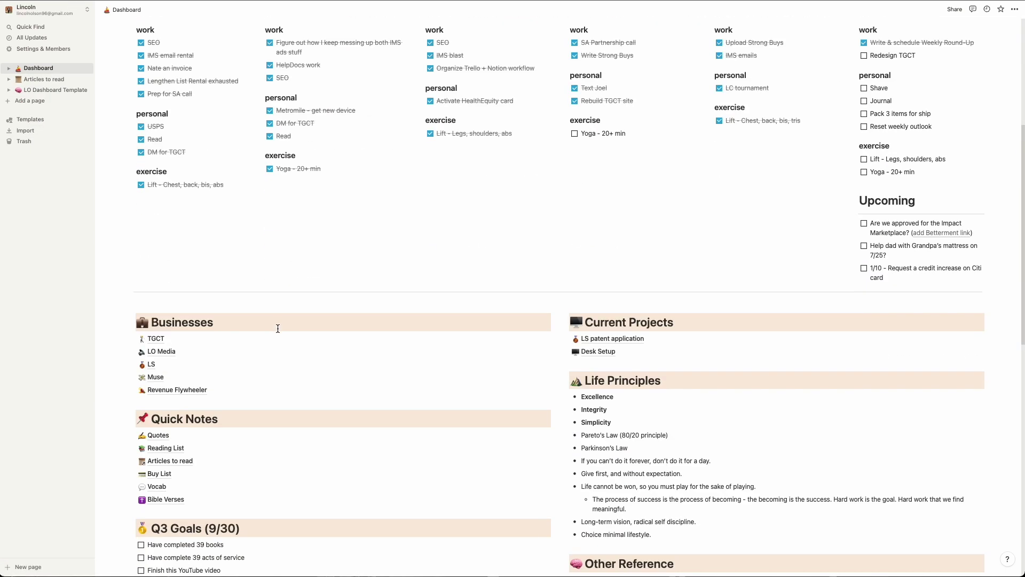
pyautogui.scroll(-5, 278, 328)
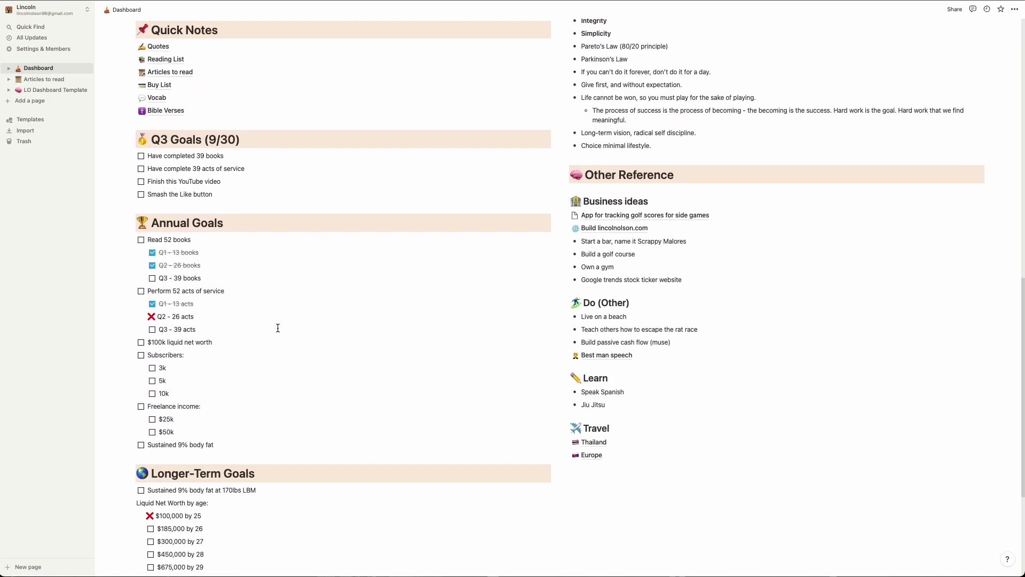
pyautogui.scroll(4, 277, 328)
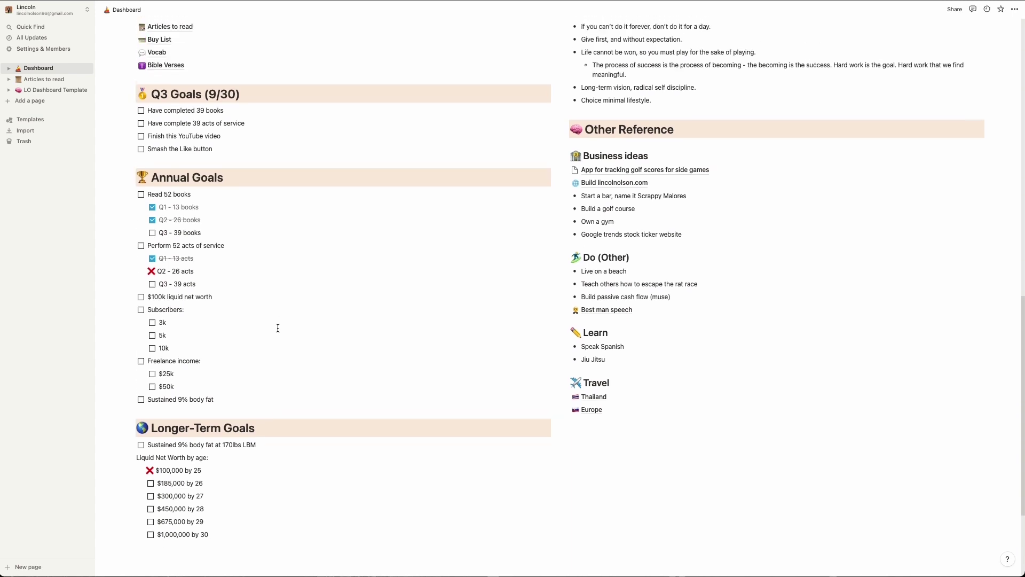
pyautogui.scroll(6, 278, 328)
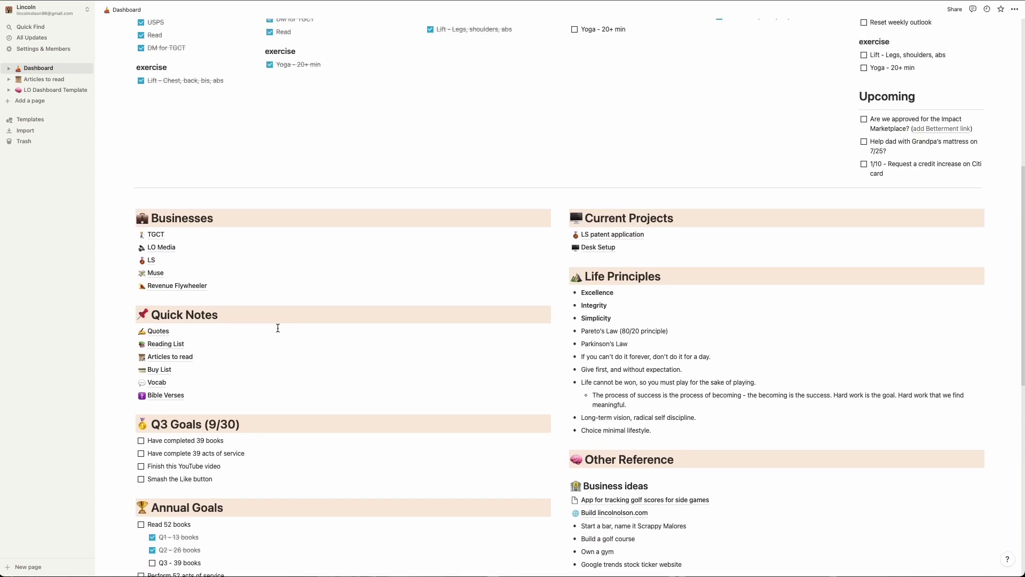
pyautogui.scroll(3, 279, 332)
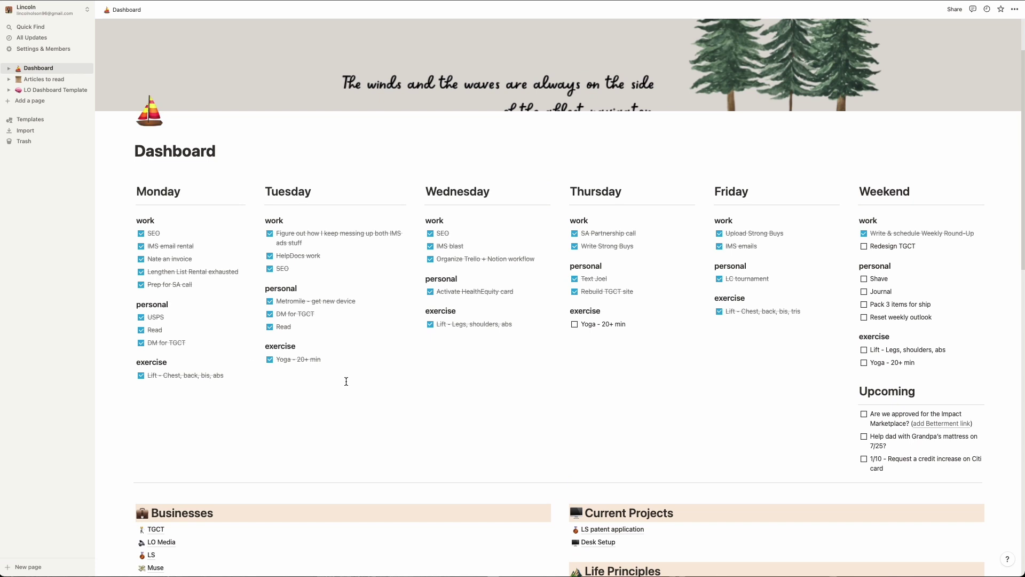
pyautogui.scroll(-1, 347, 381)
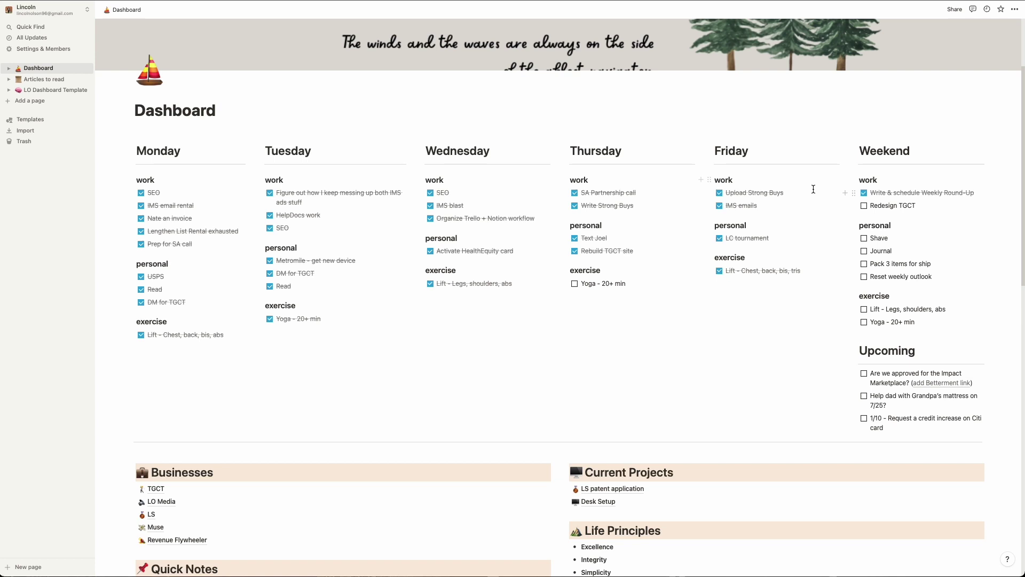
pyautogui.click(896, 239)
pyautogui.press('Return')
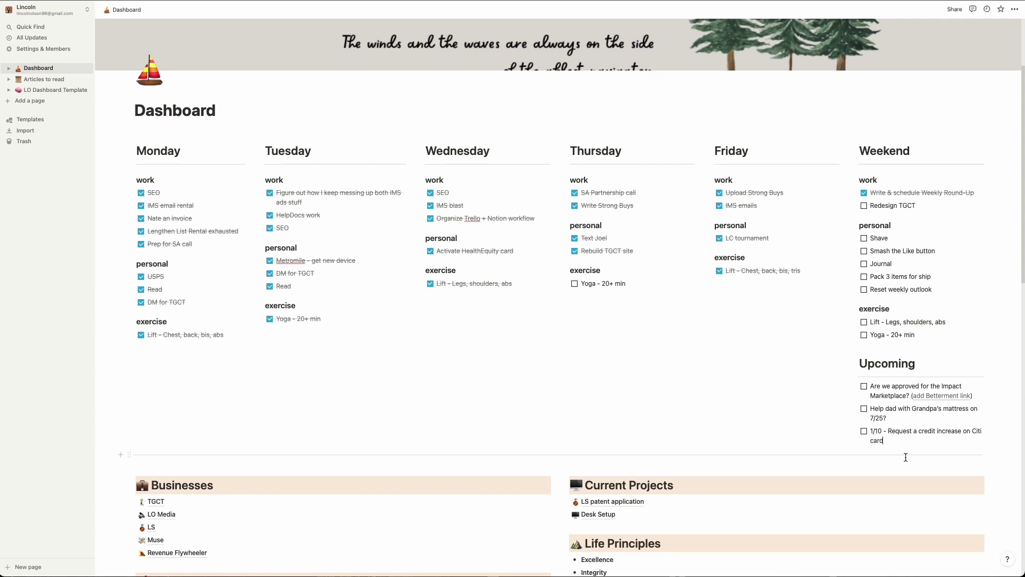
pyautogui.press('Return')
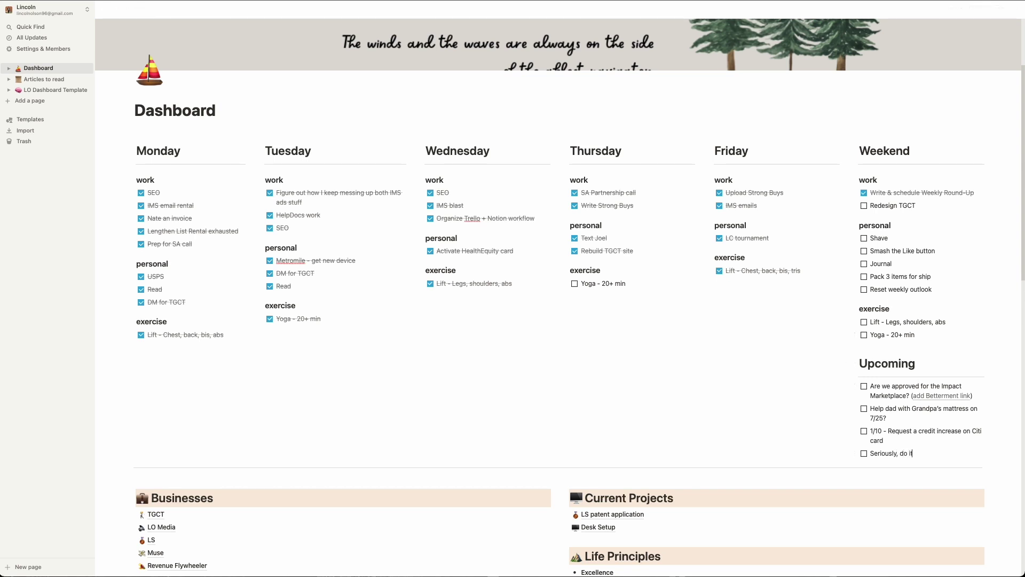
pyautogui.scroll(-5, 635, 275)
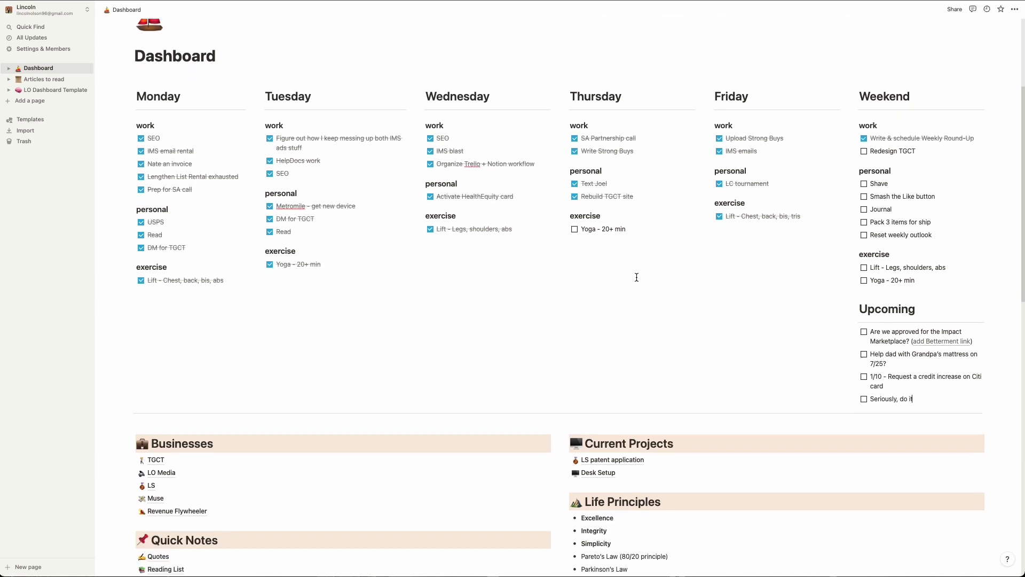
pyautogui.scroll(-4, 165, 348)
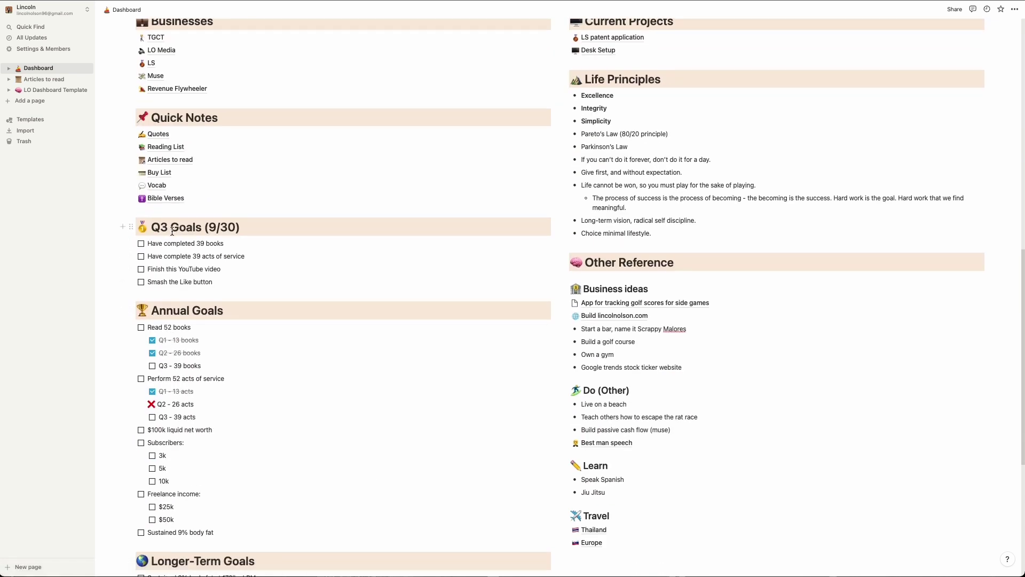
pyautogui.scroll(-2, 177, 284)
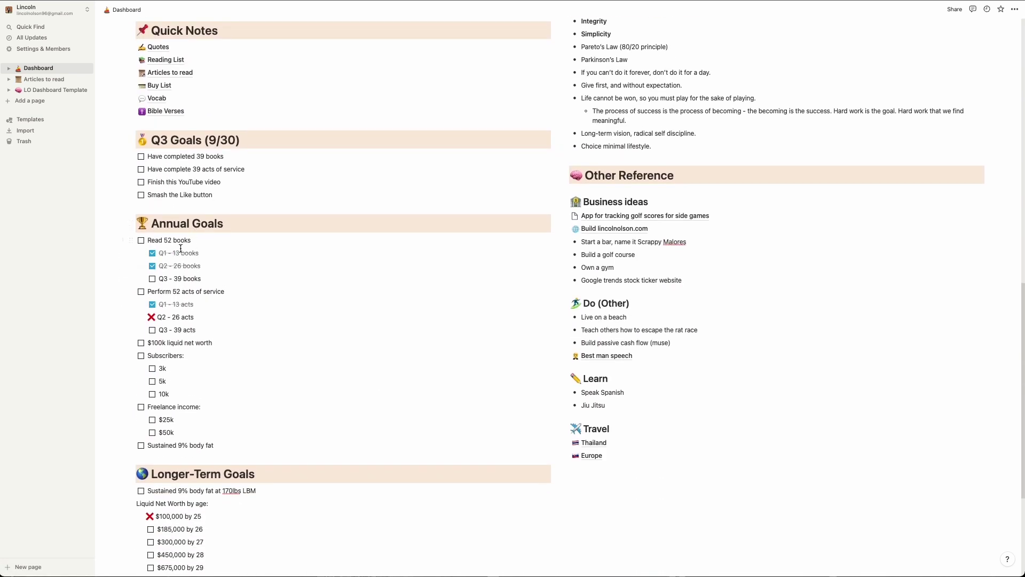
pyautogui.scroll(-2, 192, 376)
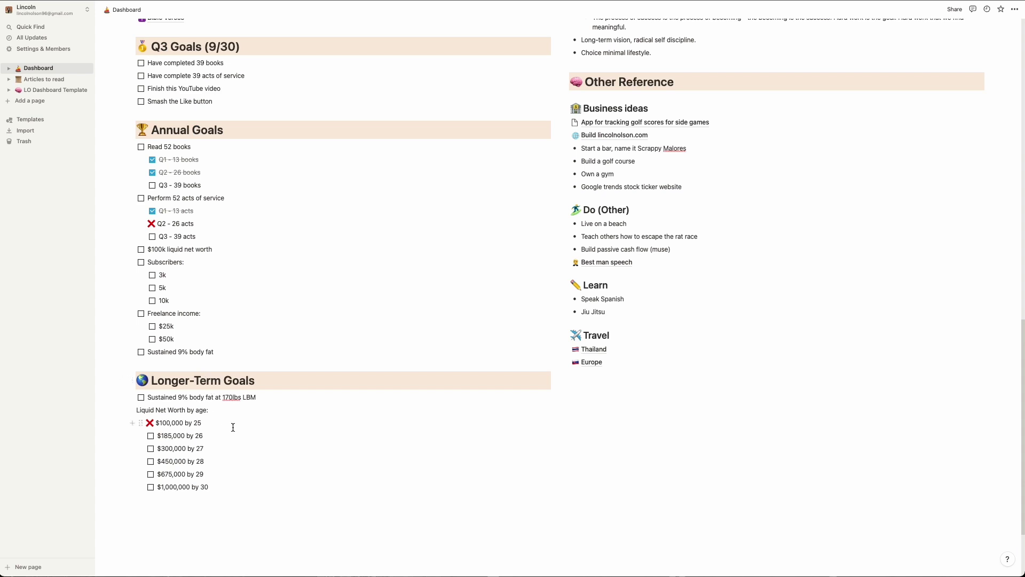
pyautogui.scroll(6, 406, 363)
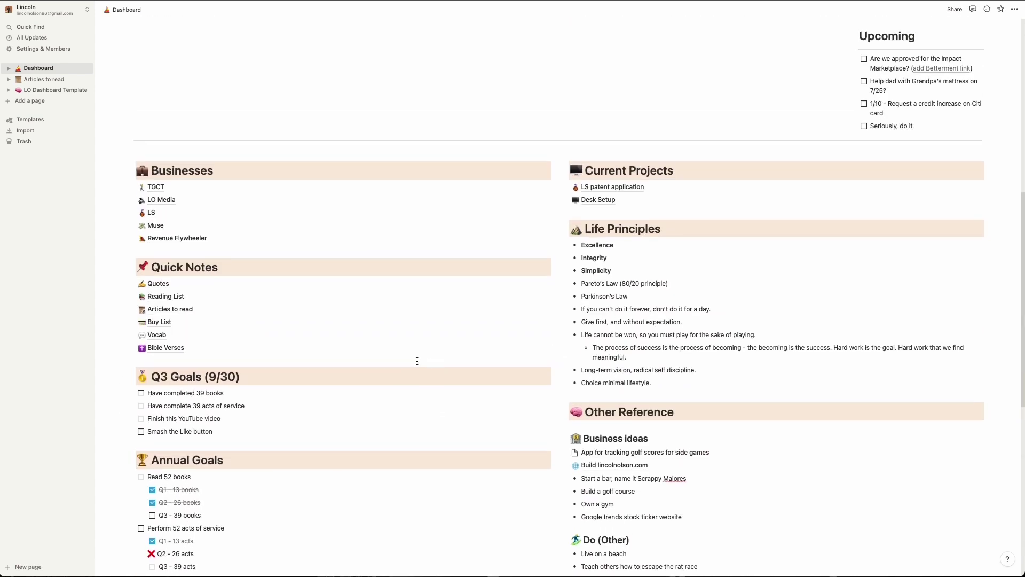
# Skim the 'My SIMPLE Second Brain in Notion' script via LO Media, then go back to the Dashboard
pyautogui.click(154, 201)
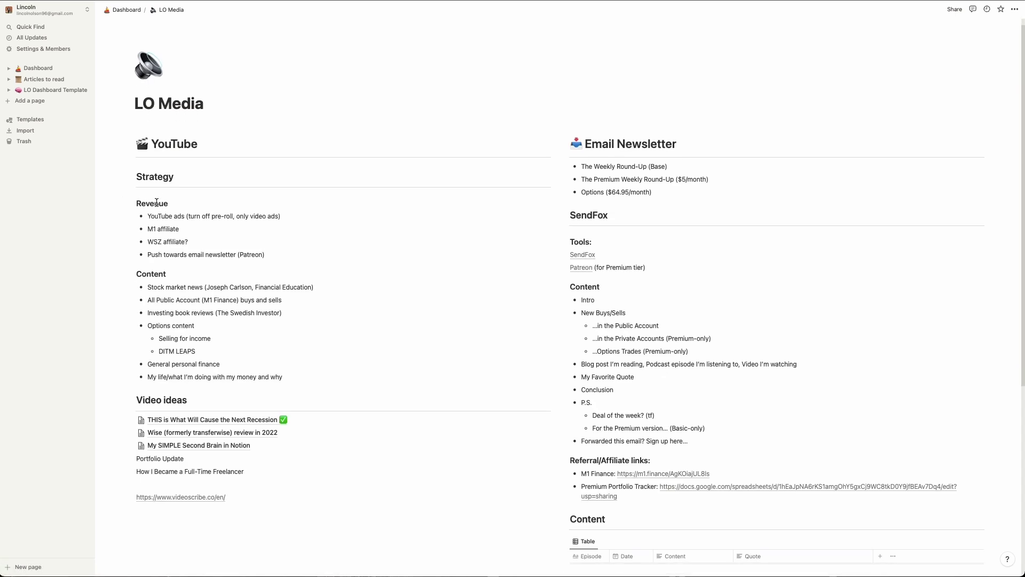
pyautogui.click(204, 443)
pyautogui.scroll(-4, 126, 155)
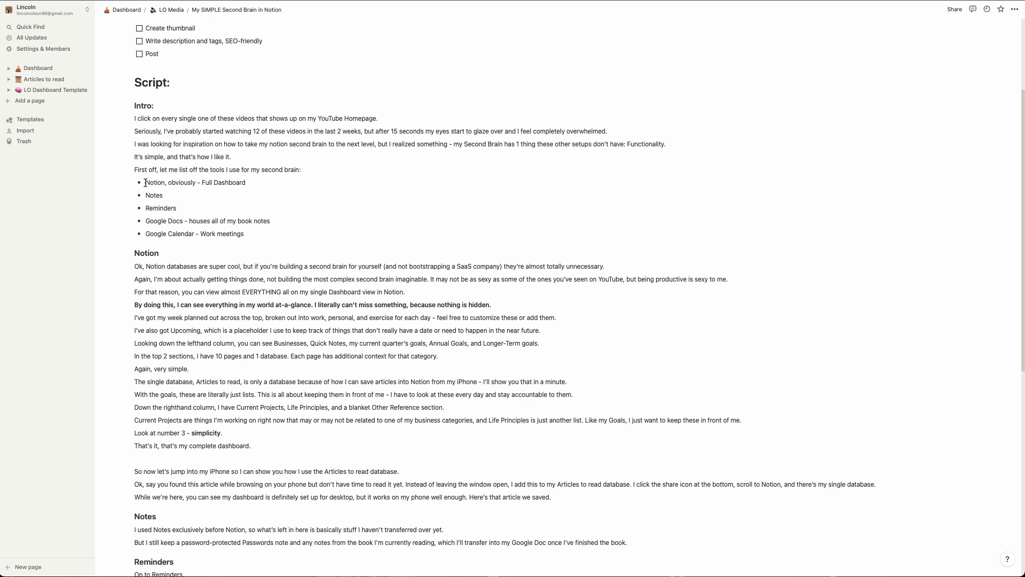
pyautogui.scroll(3, 122, 151)
pyautogui.scroll(3, 122, 150)
pyautogui.press('super+bracketleft')
pyautogui.press('super+bracketleft')
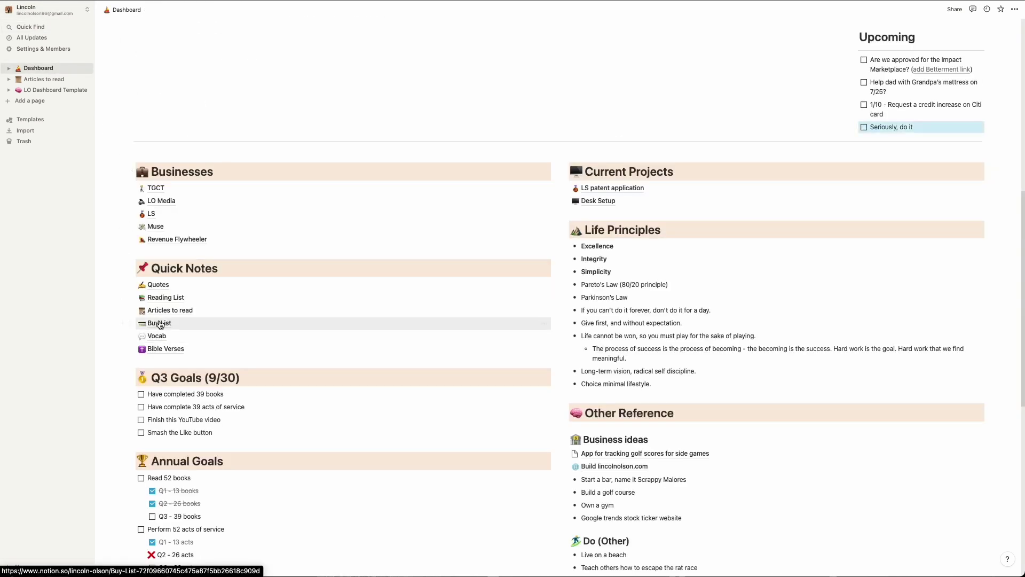
pyautogui.click(166, 310)
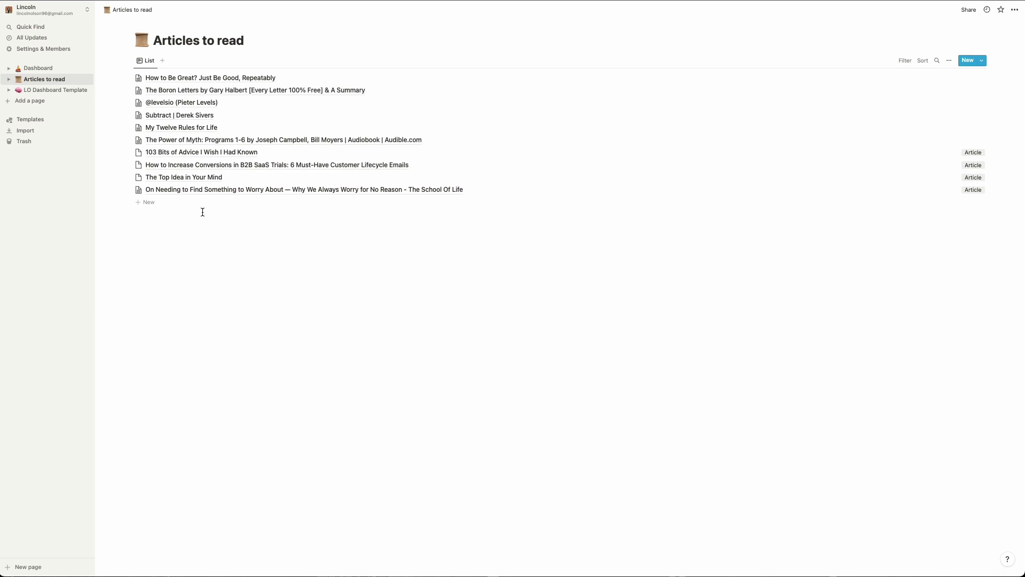
pyautogui.click(226, 79)
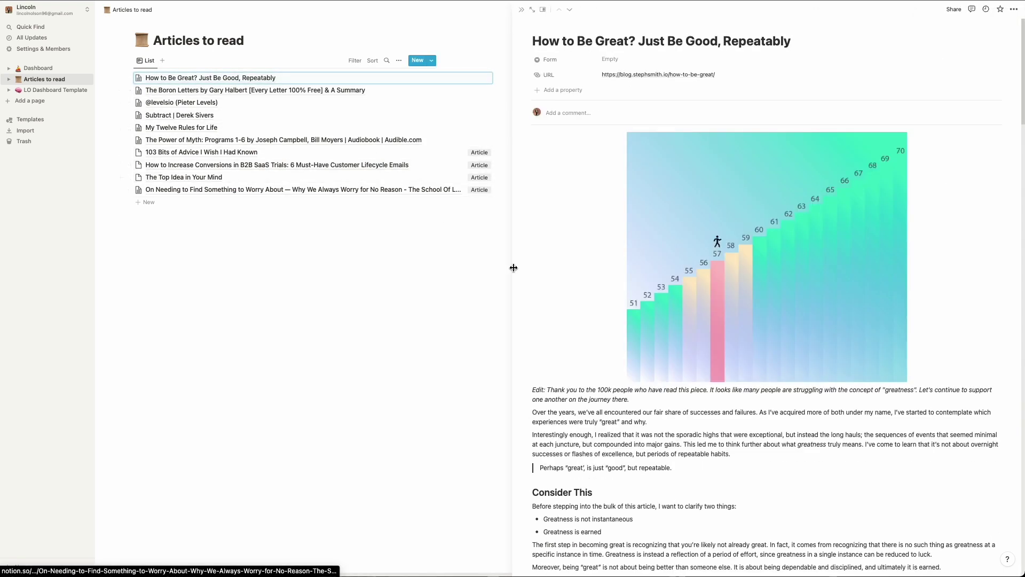
pyautogui.scroll(-3, 668, 321)
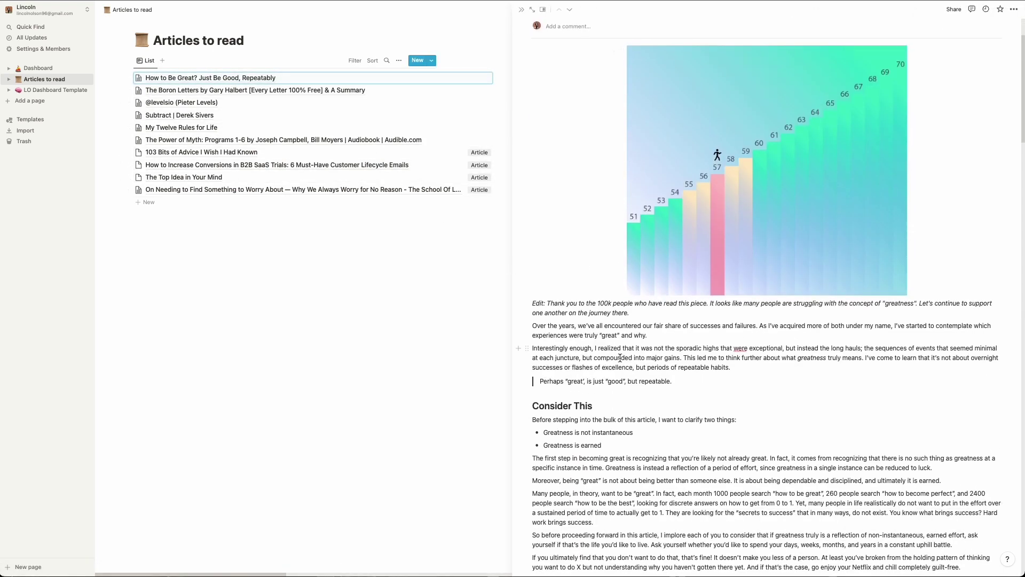
pyautogui.click(185, 90)
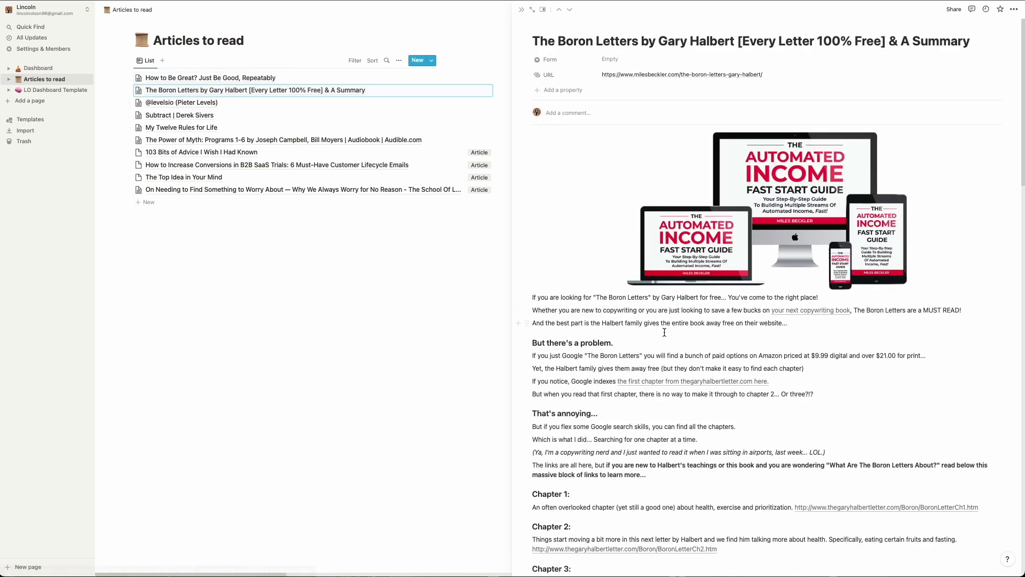
pyautogui.press('super+bracketleft')
pyautogui.scroll(-15, 223, 260)
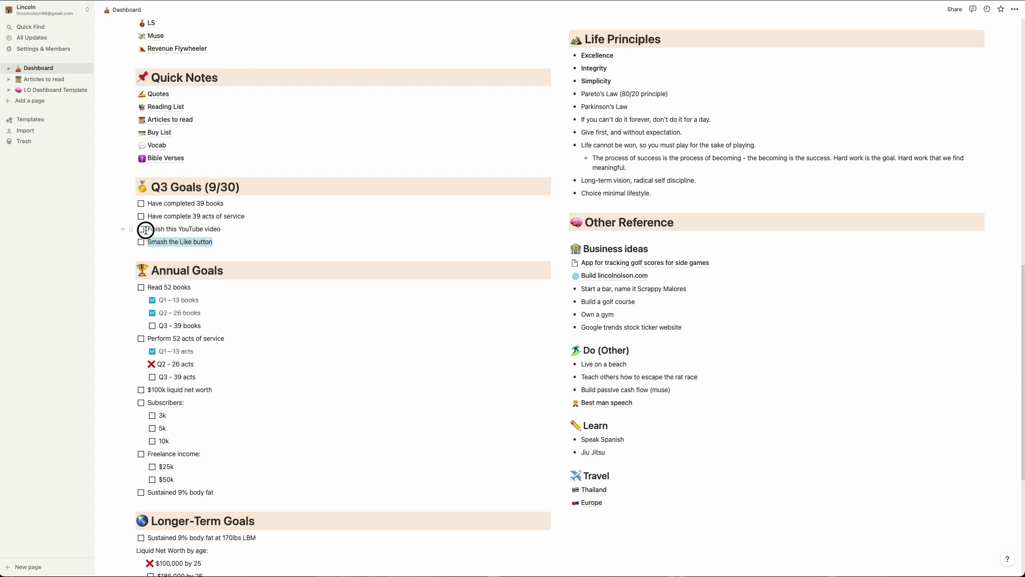
# Highlight the Q3 goals and Life Principles text, then clear the selection
pyautogui.moveTo(145, 230); pyautogui.dragTo(148, 230)
pyautogui.scroll(-3, 256, 264)
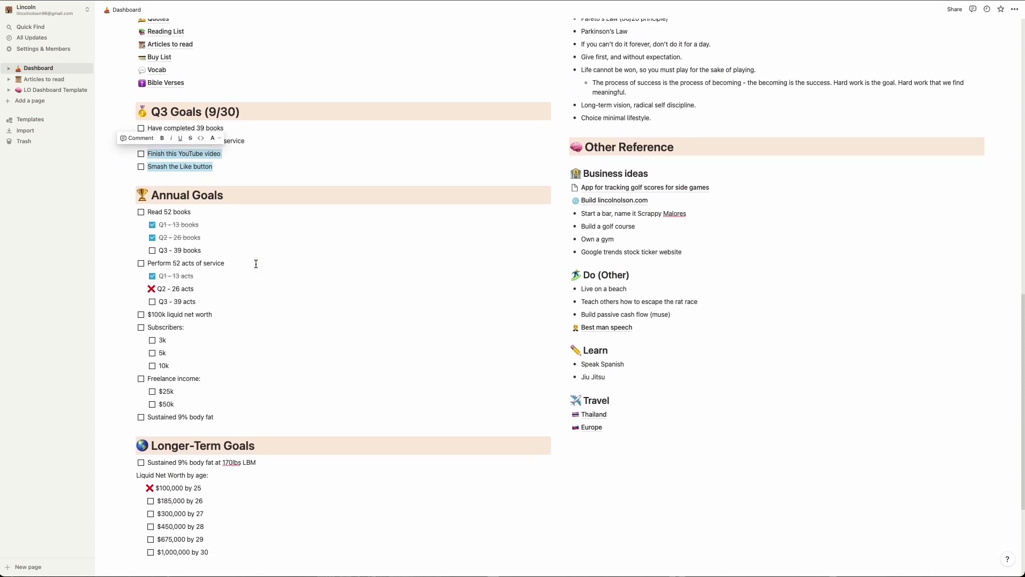
pyautogui.scroll(5, 255, 264)
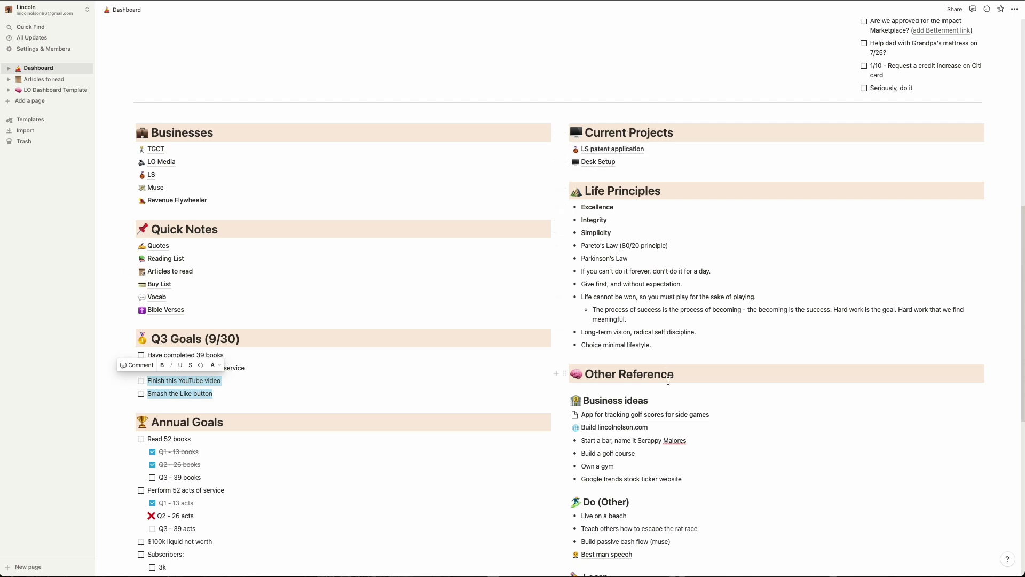
pyautogui.scroll(-2, 662, 425)
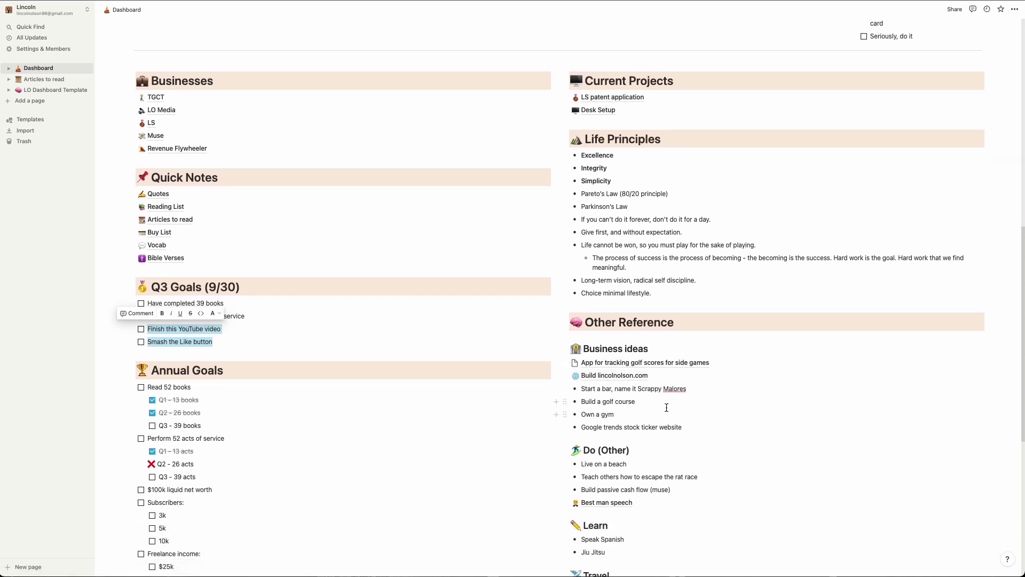
pyautogui.scroll(-2, 673, 407)
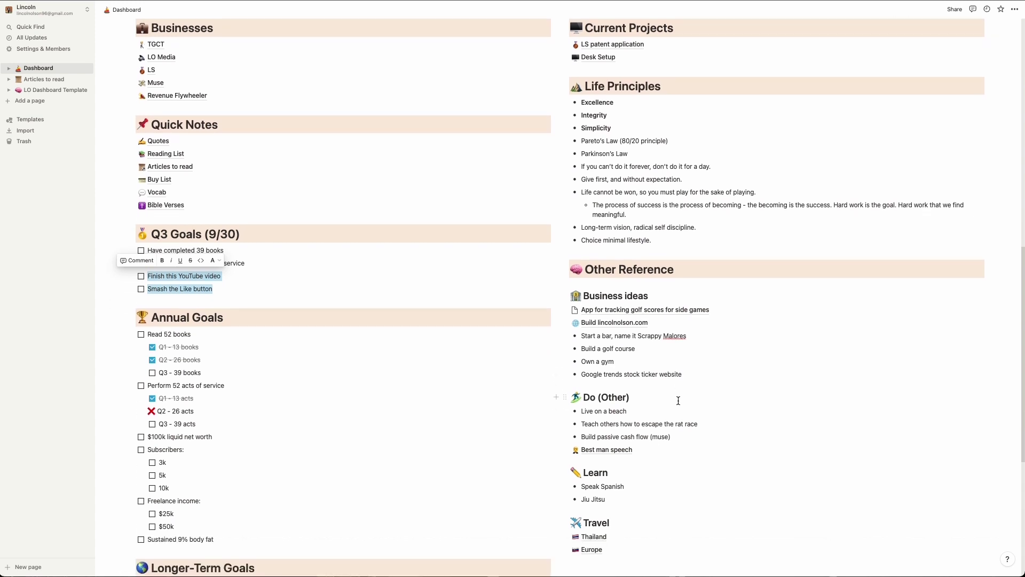
pyautogui.scroll(-1, 631, 422)
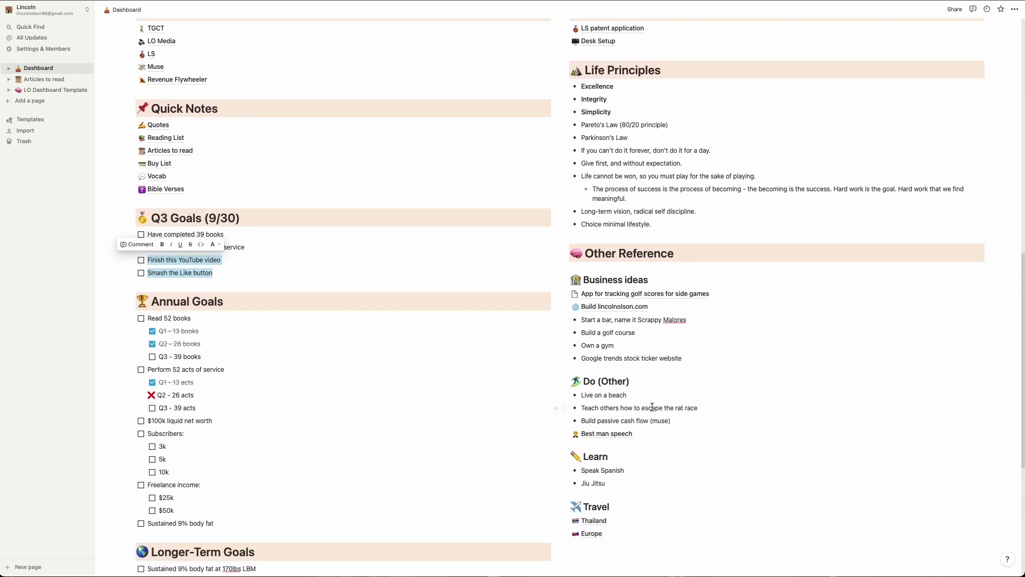
pyautogui.scroll(1, 662, 374)
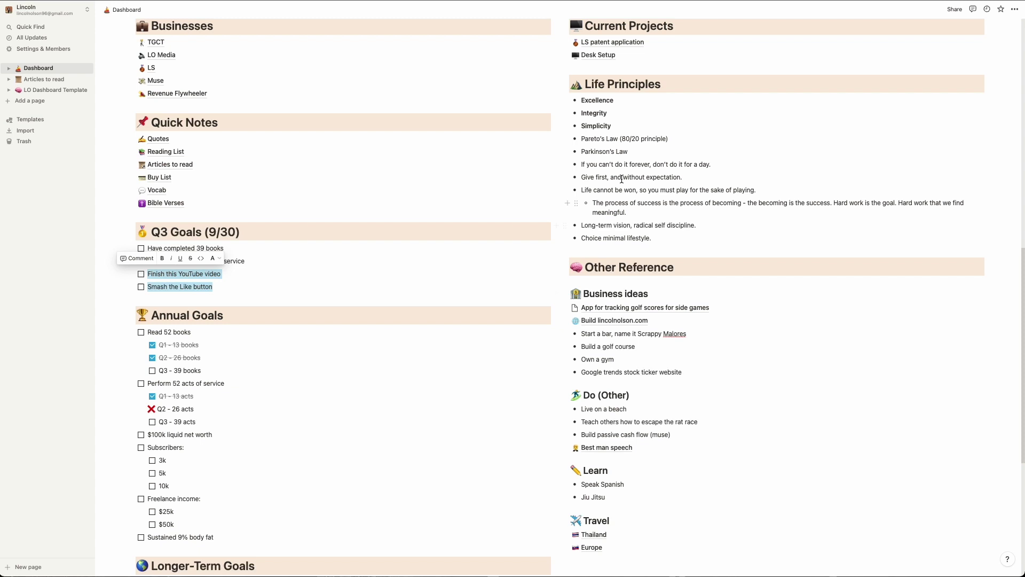
pyautogui.moveTo(669, 236); pyautogui.dragTo(574, 27)
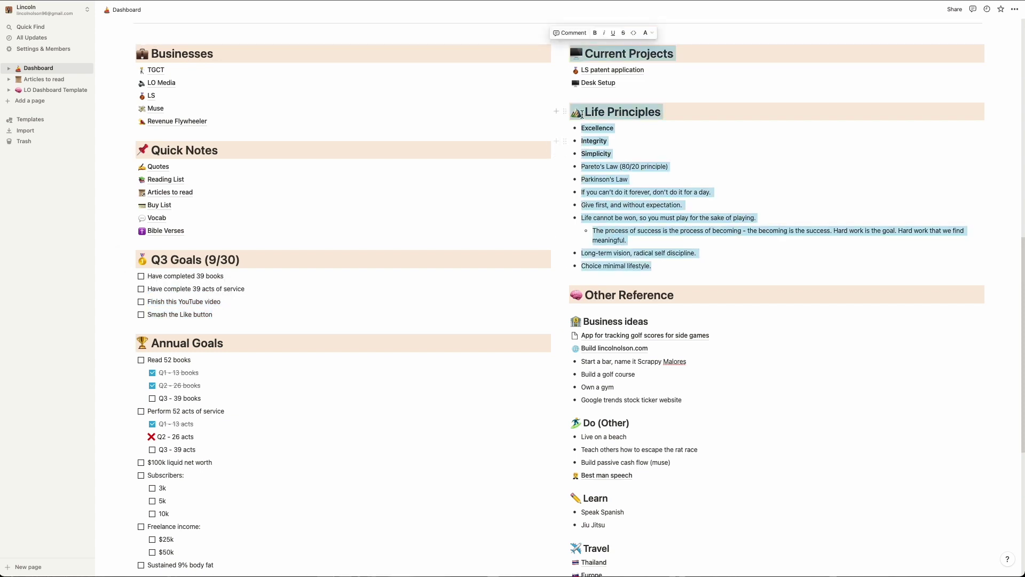
pyautogui.click(614, 137)
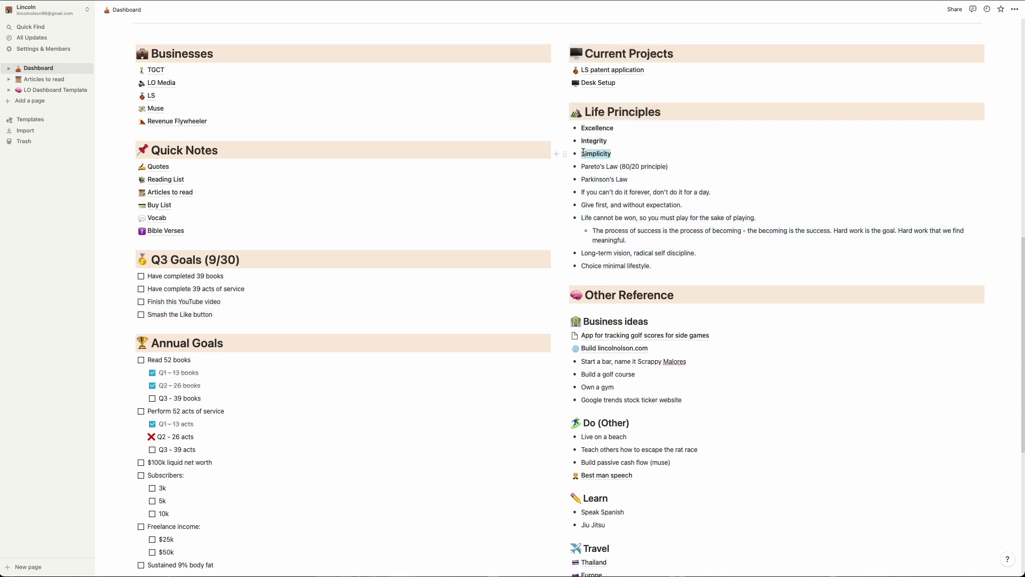
# Leave the Thursday Yoga item and open the Articles to read list under Quick Notes
pyautogui.scroll(10, 622, 174)
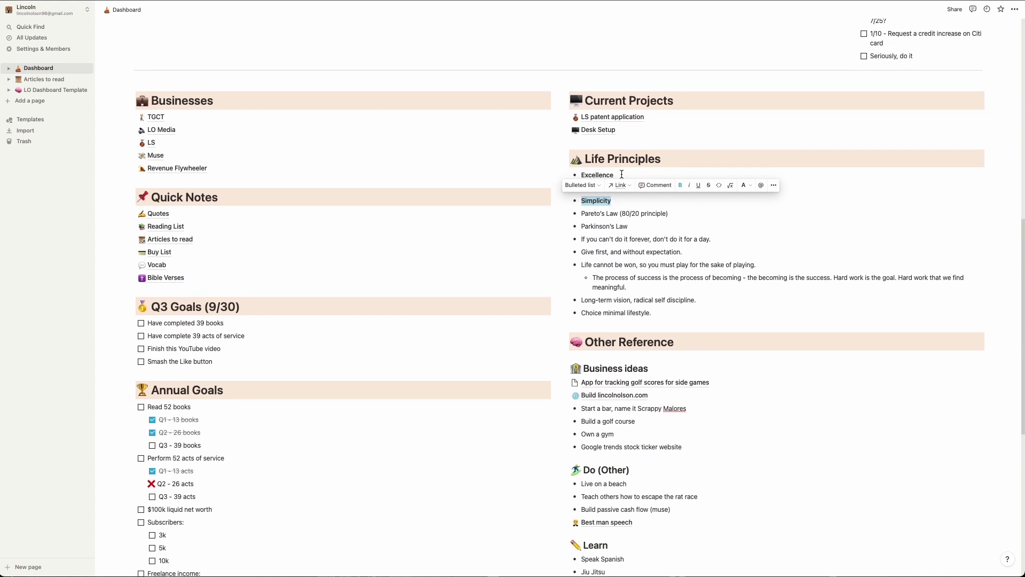
pyautogui.scroll(3, 623, 208)
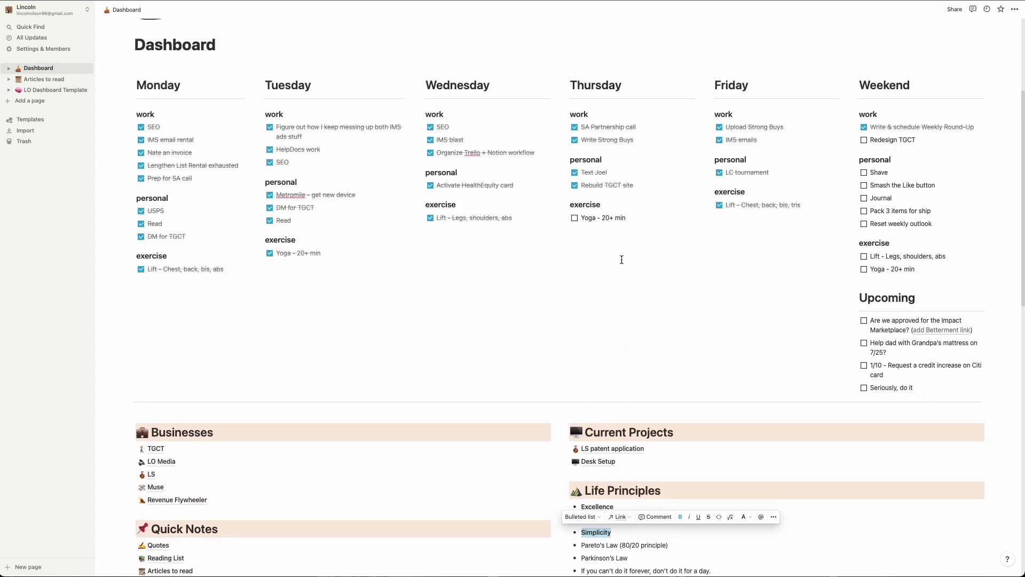
pyautogui.scroll(3, 620, 258)
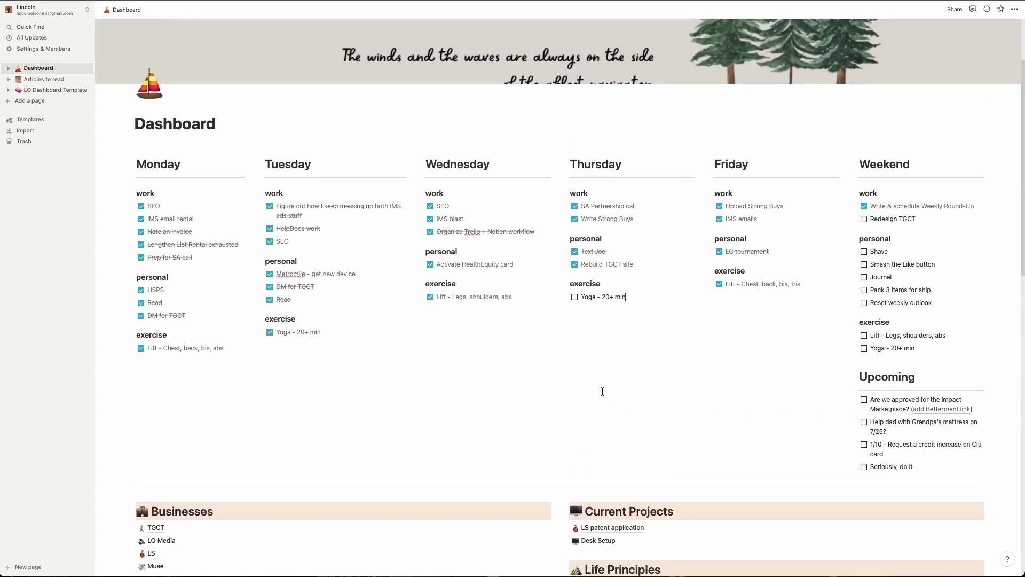
pyautogui.scroll(-3, 446, 394)
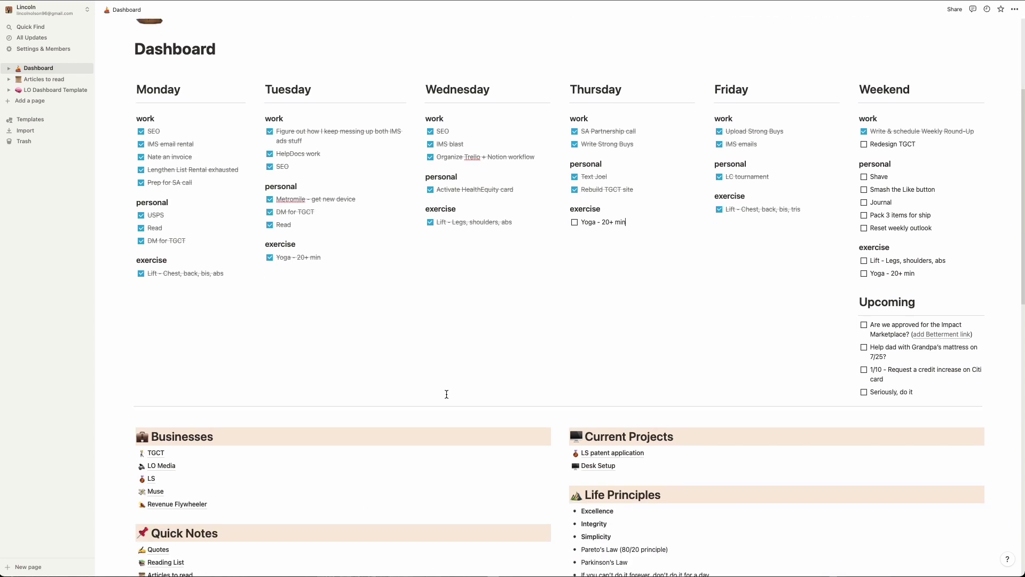
pyautogui.press('Escape')
pyautogui.scroll(-6, 446, 394)
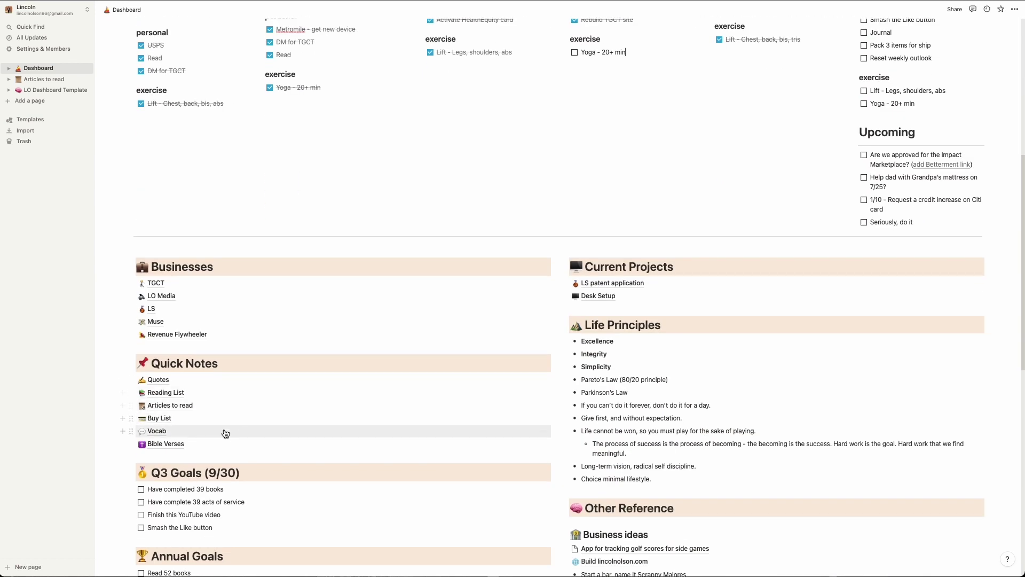
pyautogui.click(182, 405)
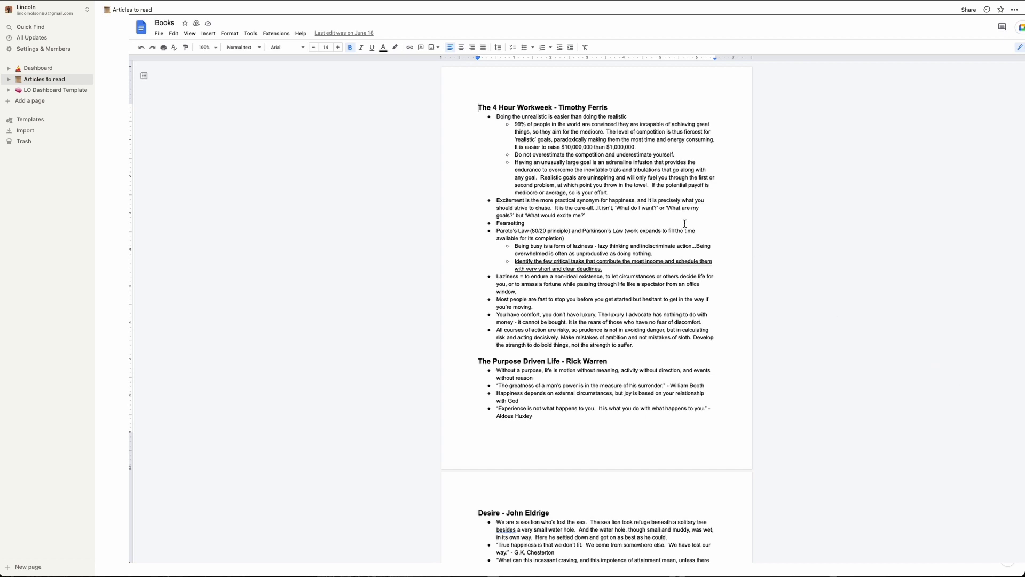
# Scroll down the Articles to read page while the iPhone Reminders demo plays
pyautogui.scroll(-3, 577, 237)
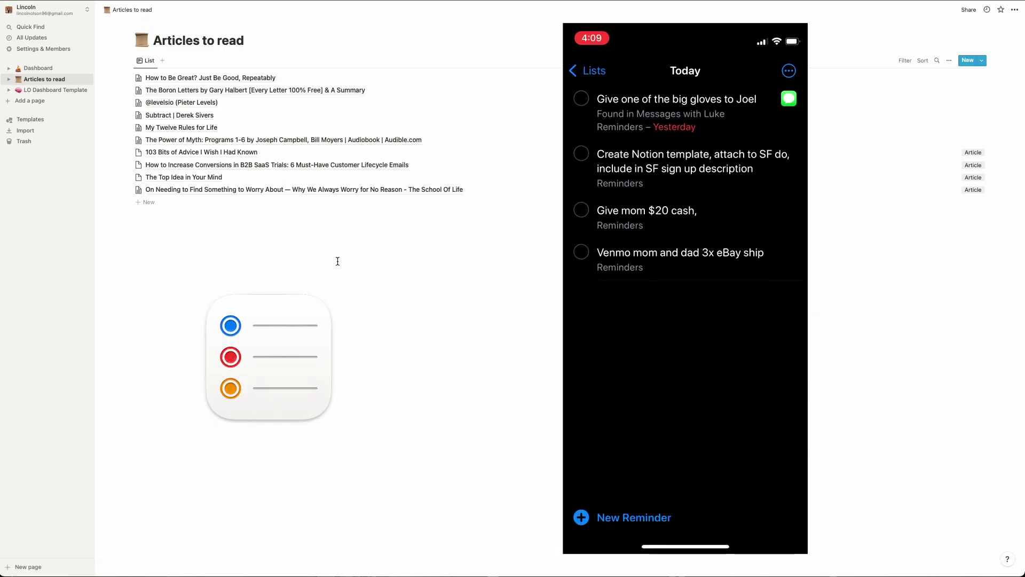
# Switch from Articles to read to the Dashboard in the sidebar and scroll down through it
pyautogui.click(55, 71)
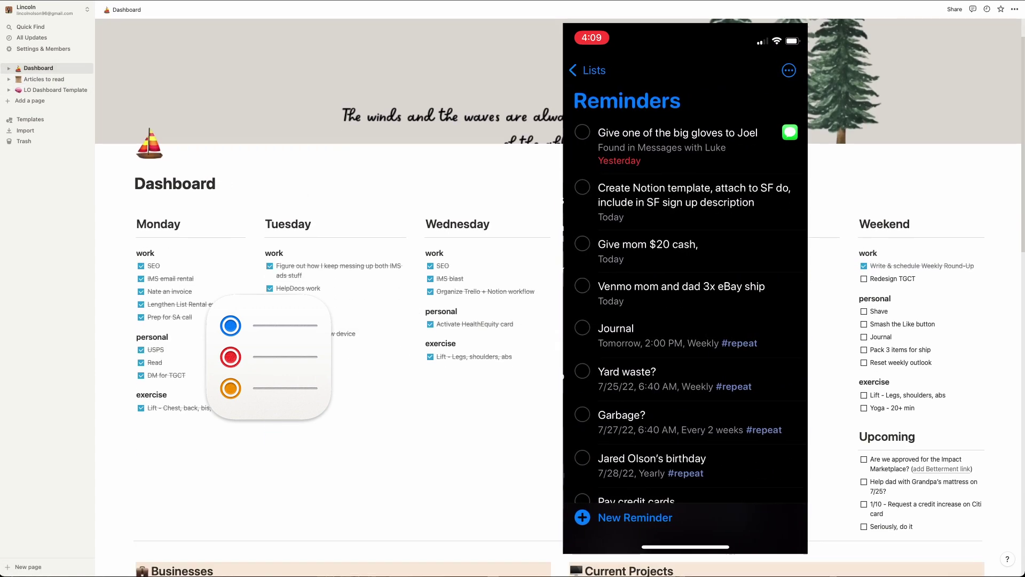
pyautogui.scroll(-3, 329, 320)
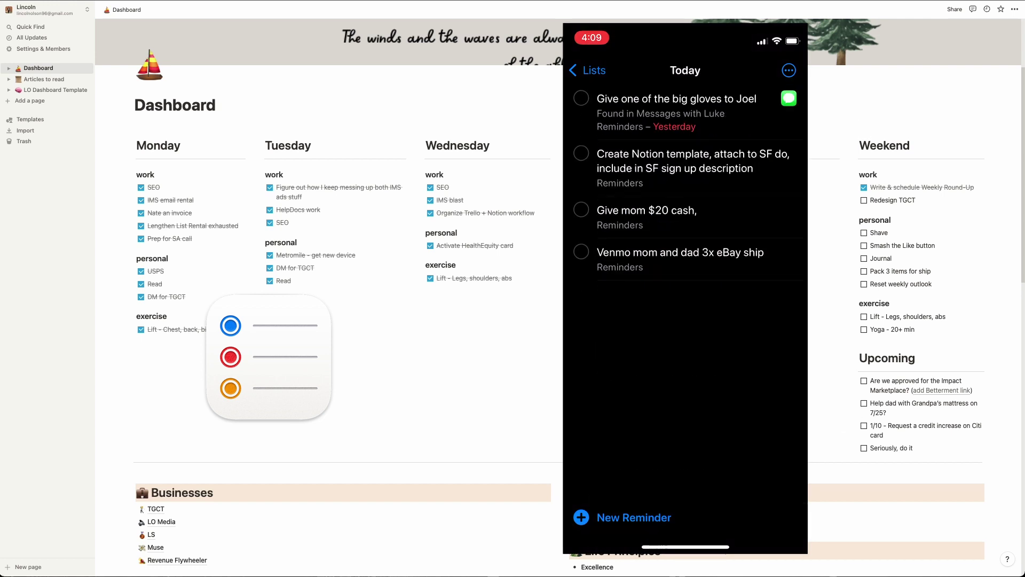
pyautogui.scroll(-10, 329, 320)
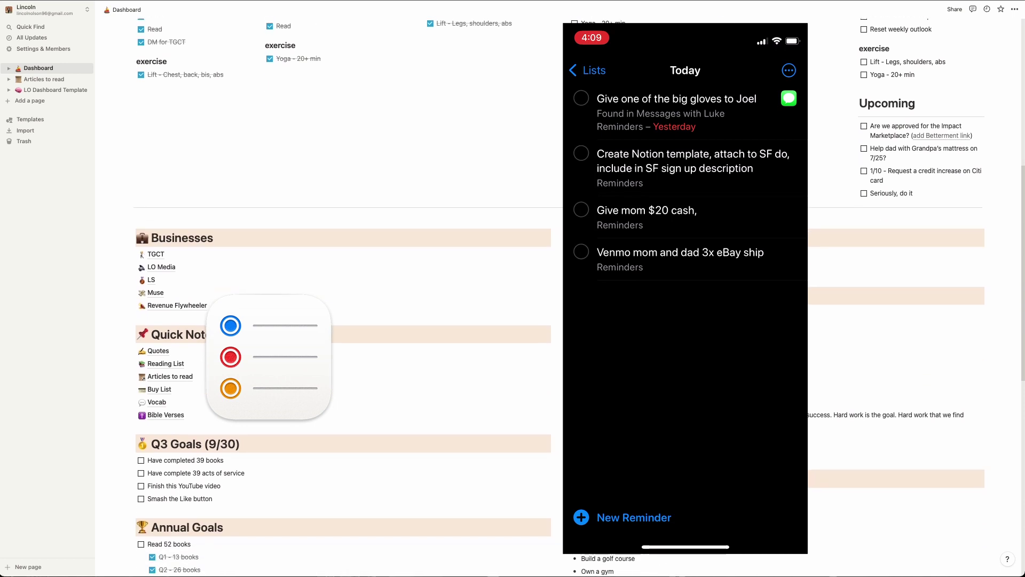
pyautogui.scroll(-3, 661, 380)
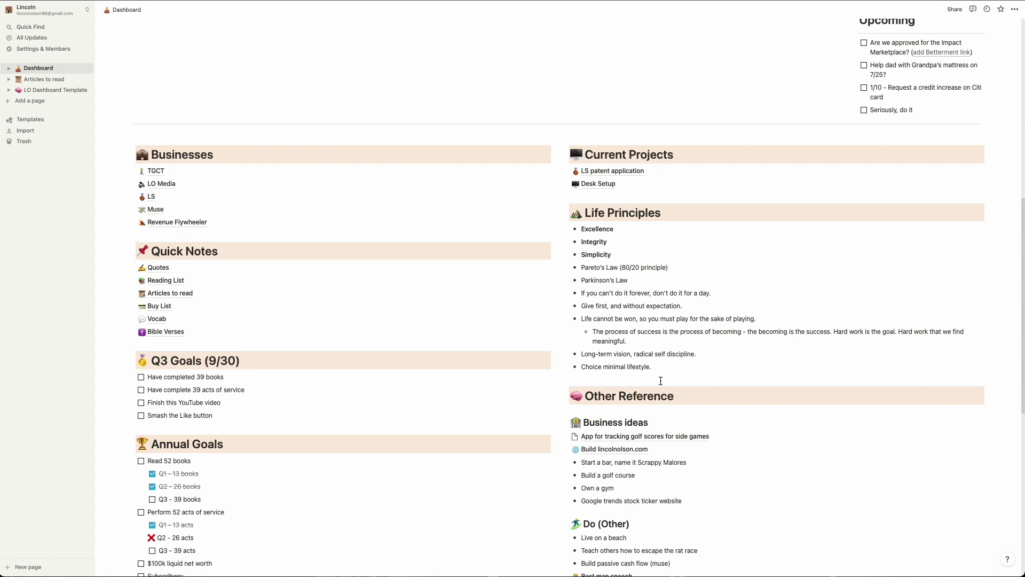
# Scroll through the blank template's daily to-dos, Businesses, Quick Notes and goals sections
pyautogui.scroll(9, 661, 380)
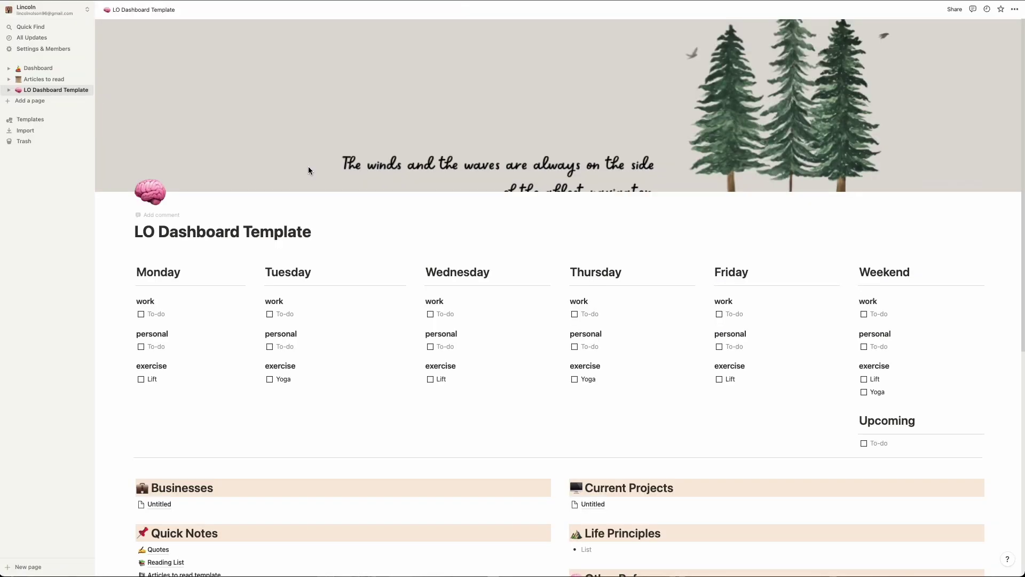
pyautogui.scroll(-3, 393, 272)
pyautogui.scroll(-5, 402, 278)
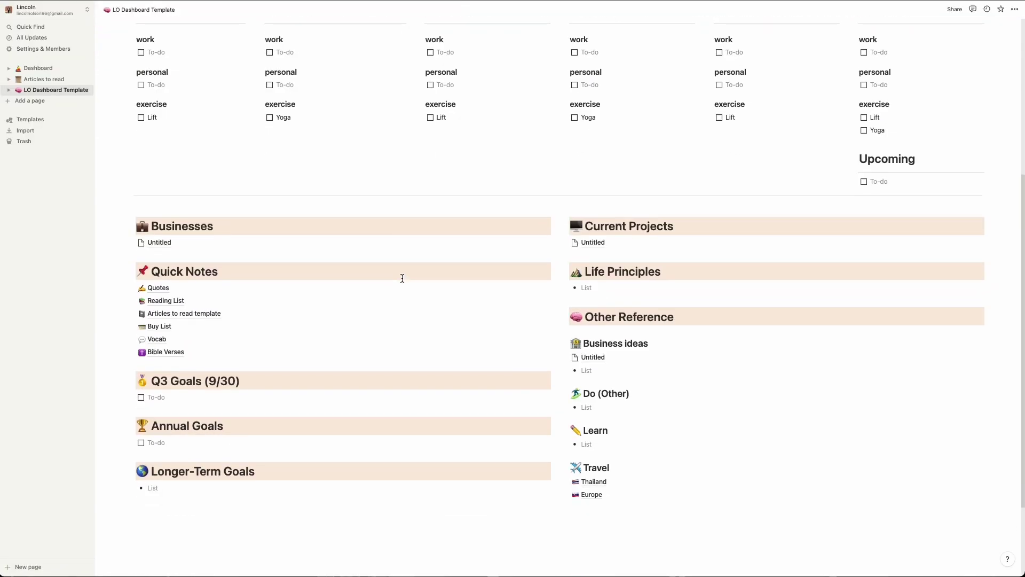